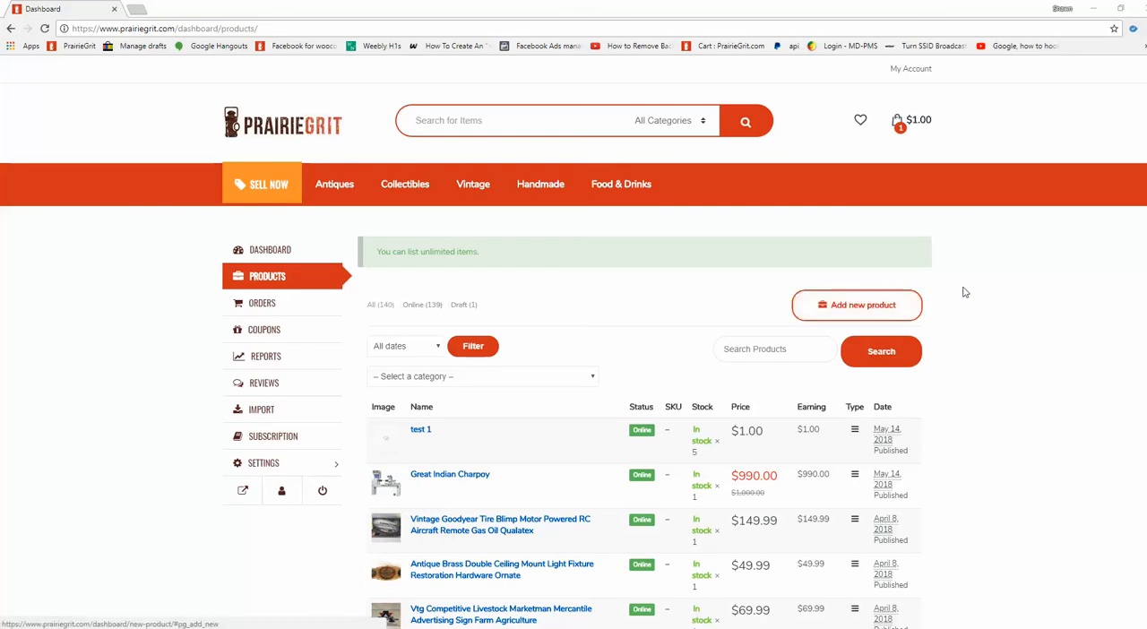
Start a new product listing named "Test 2" with a price of $1.00.
click(860, 307)
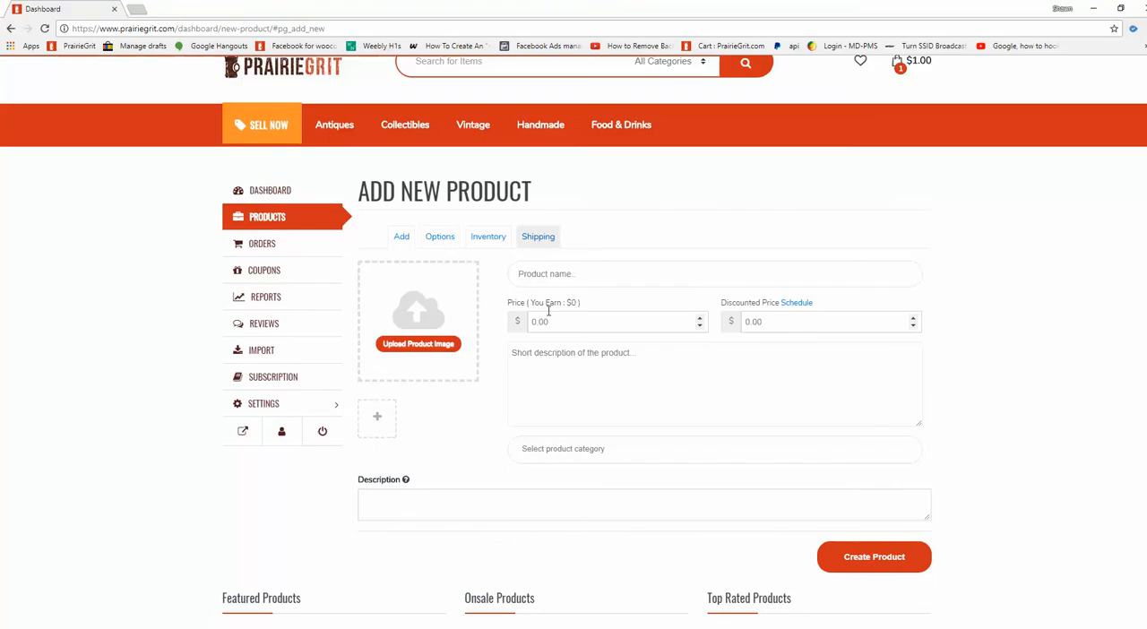
click(557, 276)
text(Test 2)
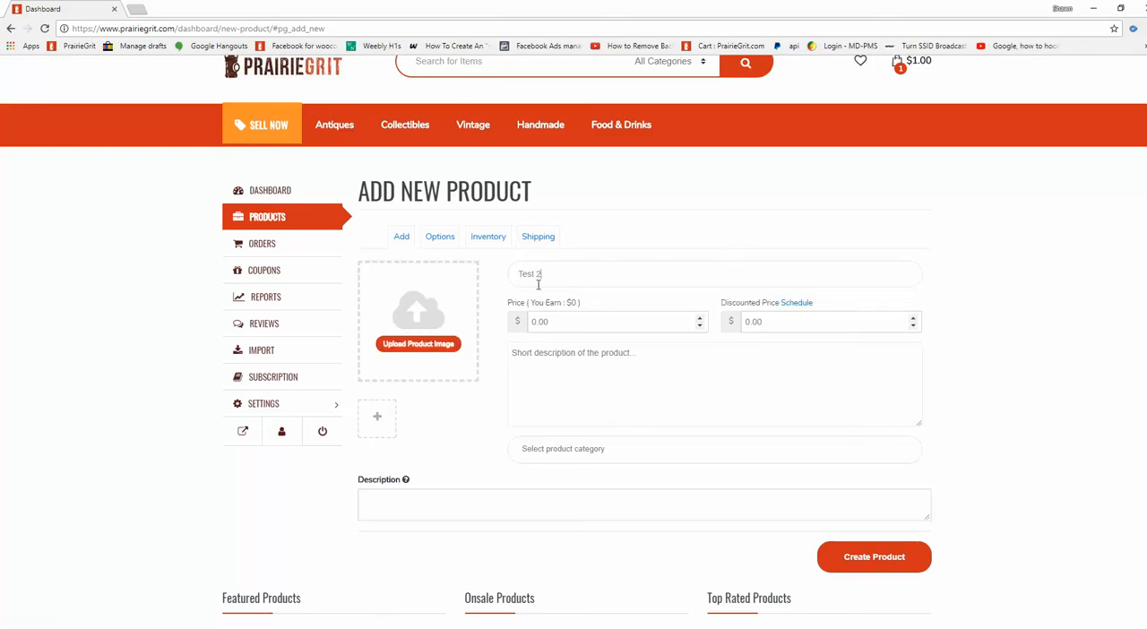
click(558, 321)
text(1.00)
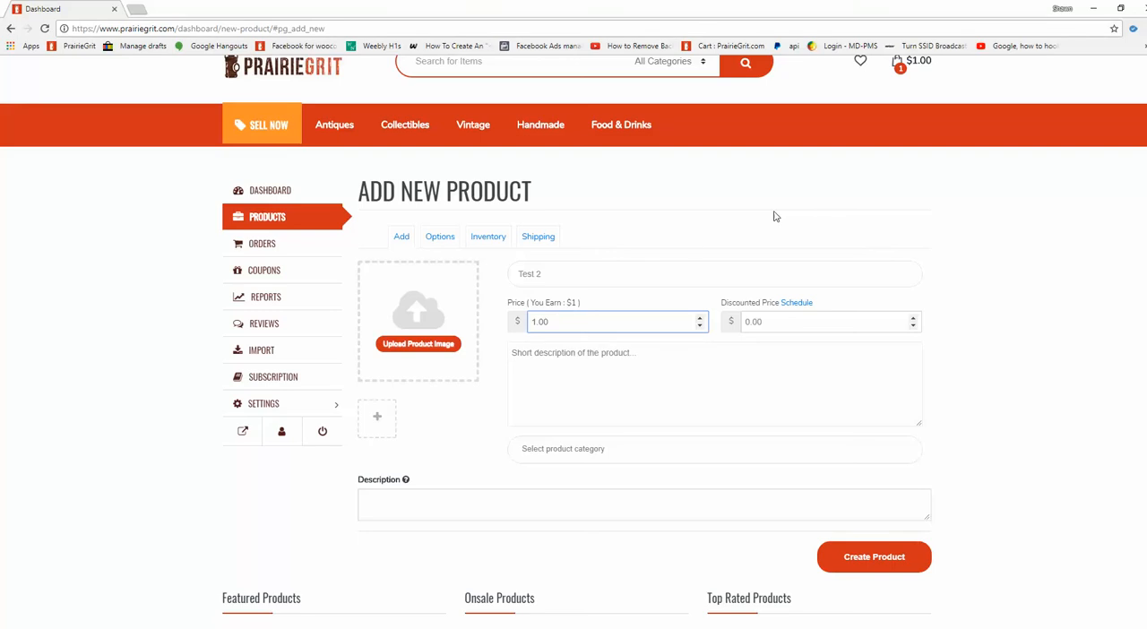
click(896, 233)
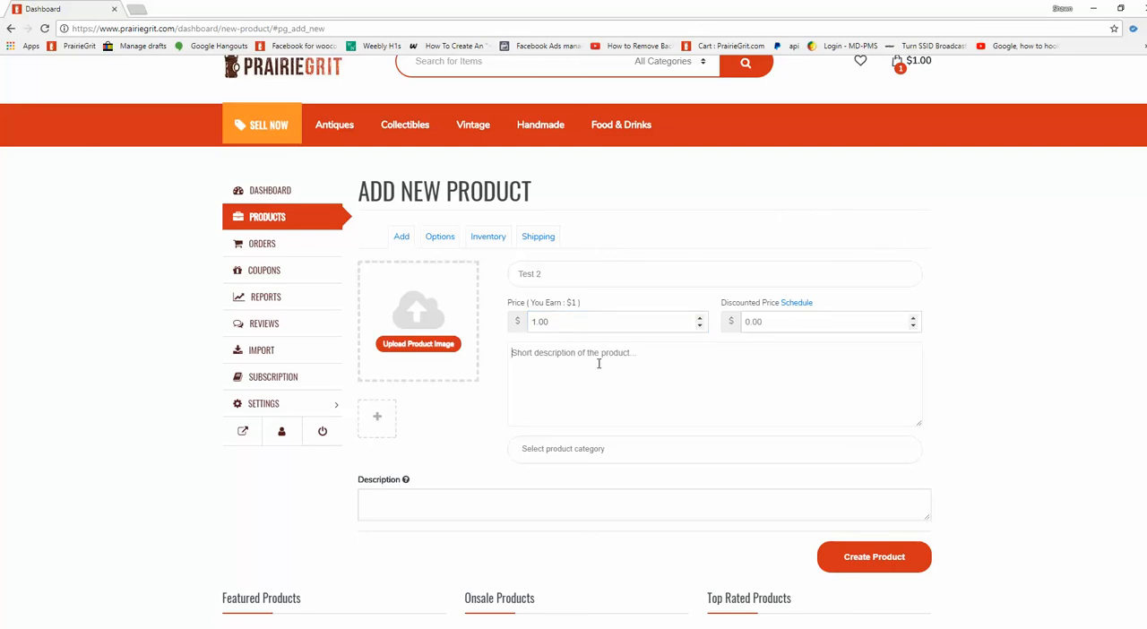
Enter the short description "This is a test for shipping video" and assign the category Lamps and Lighting Collectibles.
text(This is a test for shippign)
key(BackSpace)
key(BackSpace)
key(BackSpace)
text(n)
click(546, 449)
click(546, 491)
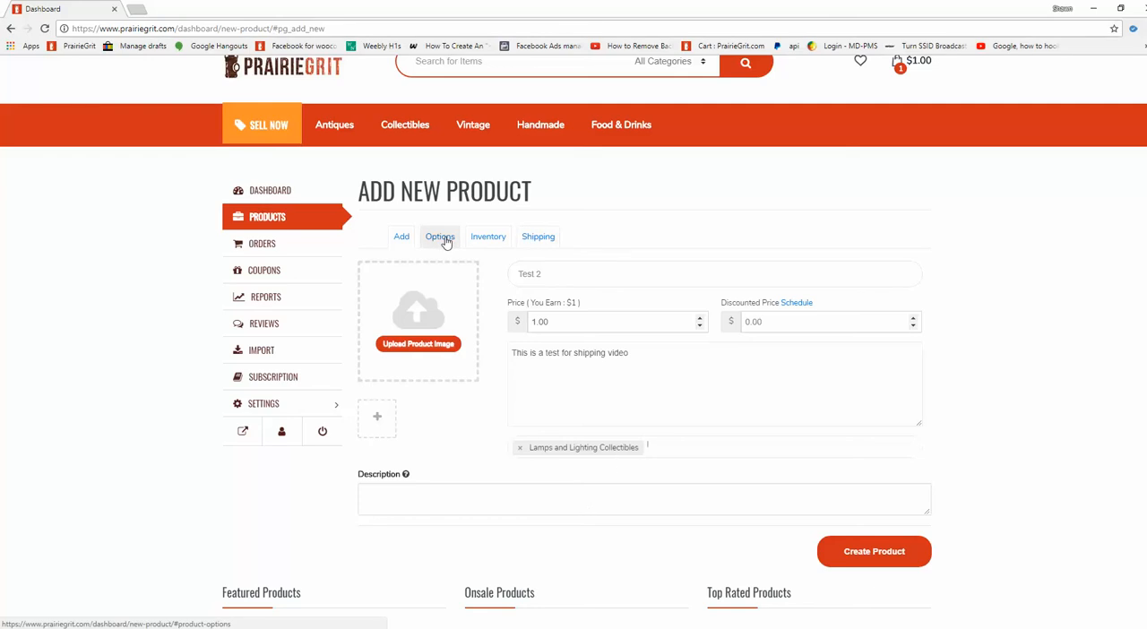
Examine the product's shipping settings, including free, dimensional and flat-rate shipping and the carrier service lists.
click(540, 240)
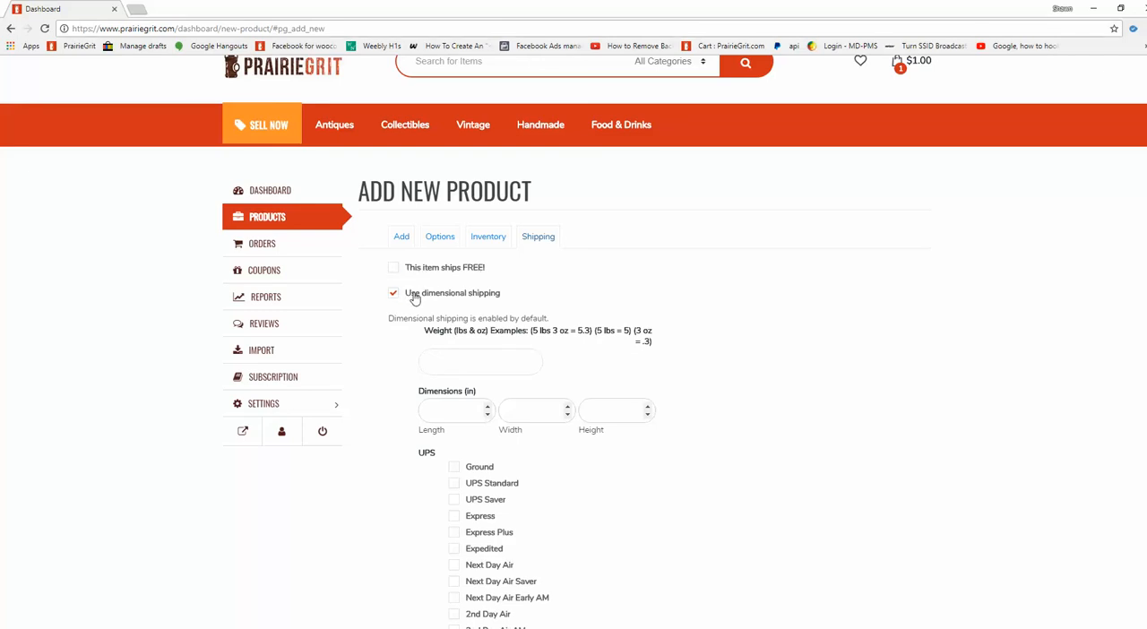
scroll(484, 405, down, 1)
scroll(482, 412, down, 15)
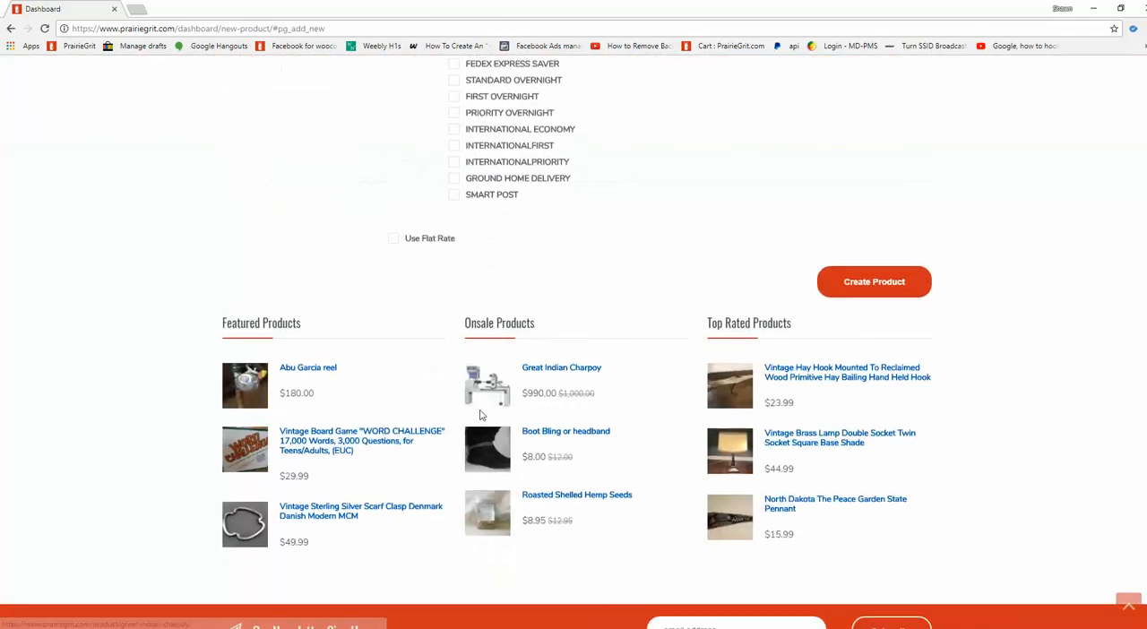
scroll(479, 410, up, 5)
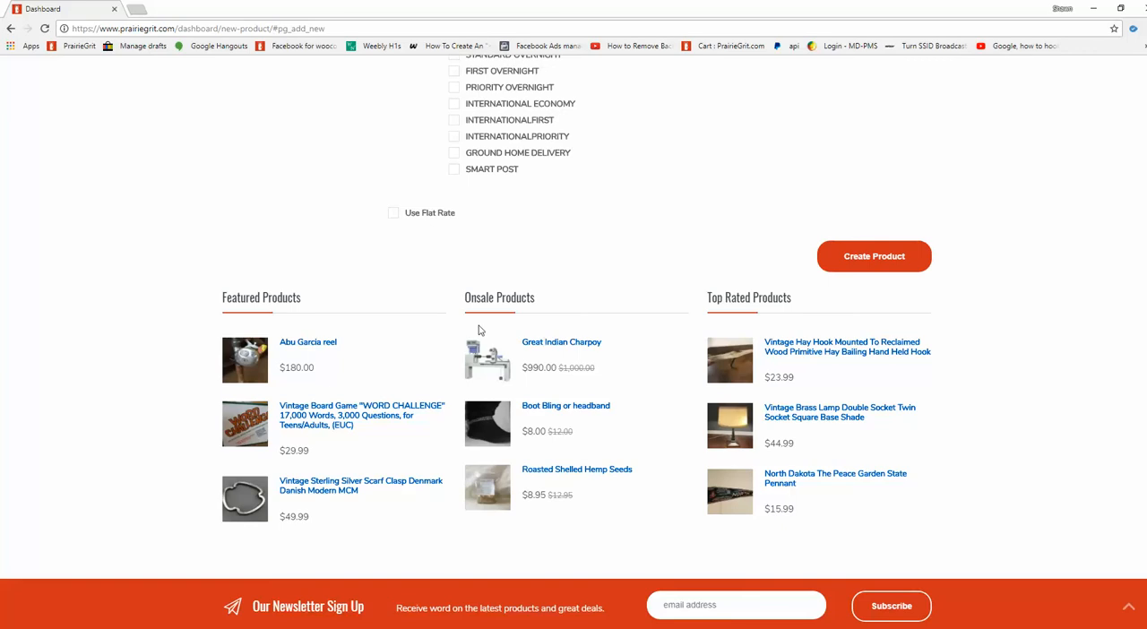
scroll(483, 341, up, 12)
scroll(487, 353, up, 1)
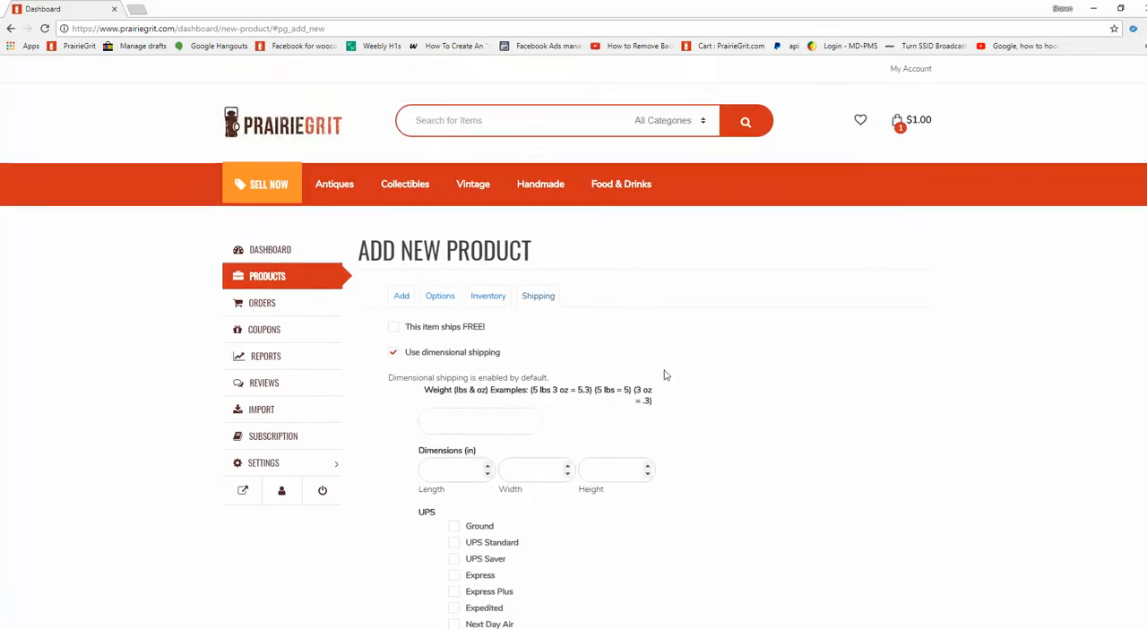
scroll(484, 351, down, 1)
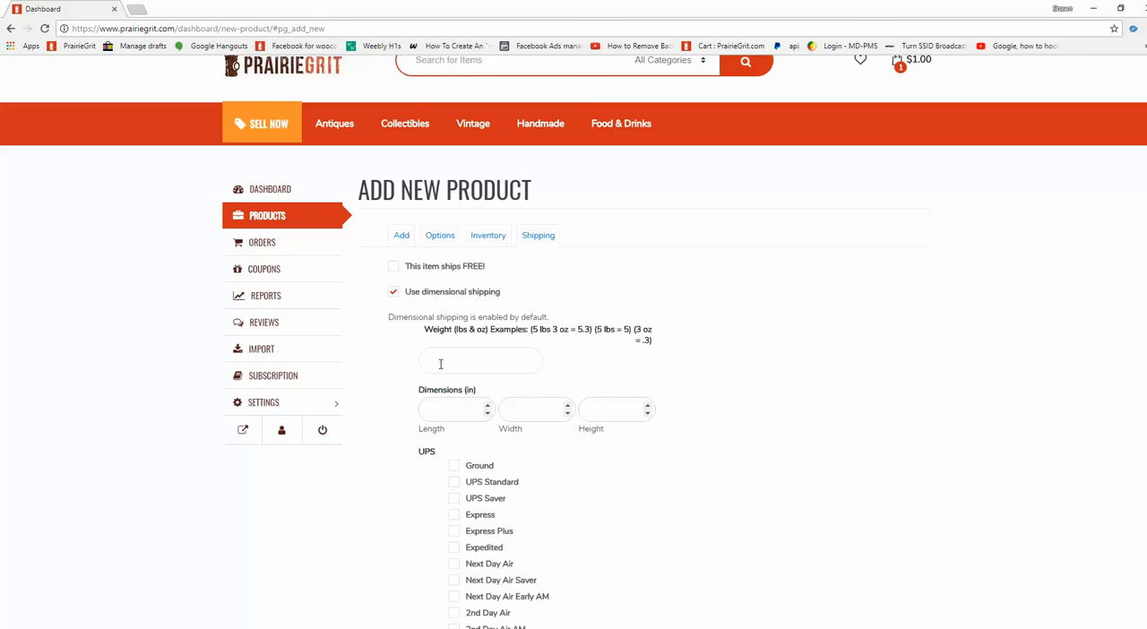
Set the dimensional shipping weight to 5 lbs and the length, width and height to 10 in each.
click(505, 367)
click(597, 369)
click(439, 370)
click(515, 349)
drag(604, 331, 619, 332)
click(629, 333)
click(467, 360)
text(5)
text(10)
click(514, 418)
Enable USPS Parcel Select as the shipping service for the product.
scroll(469, 484, down, 2)
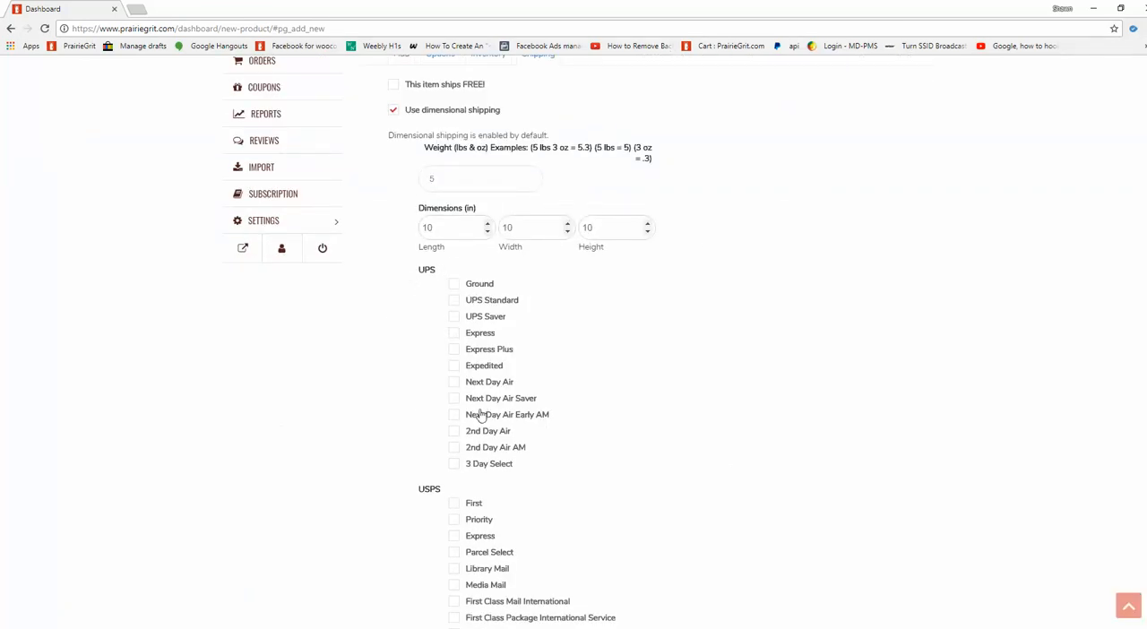
scroll(465, 387, down, 3)
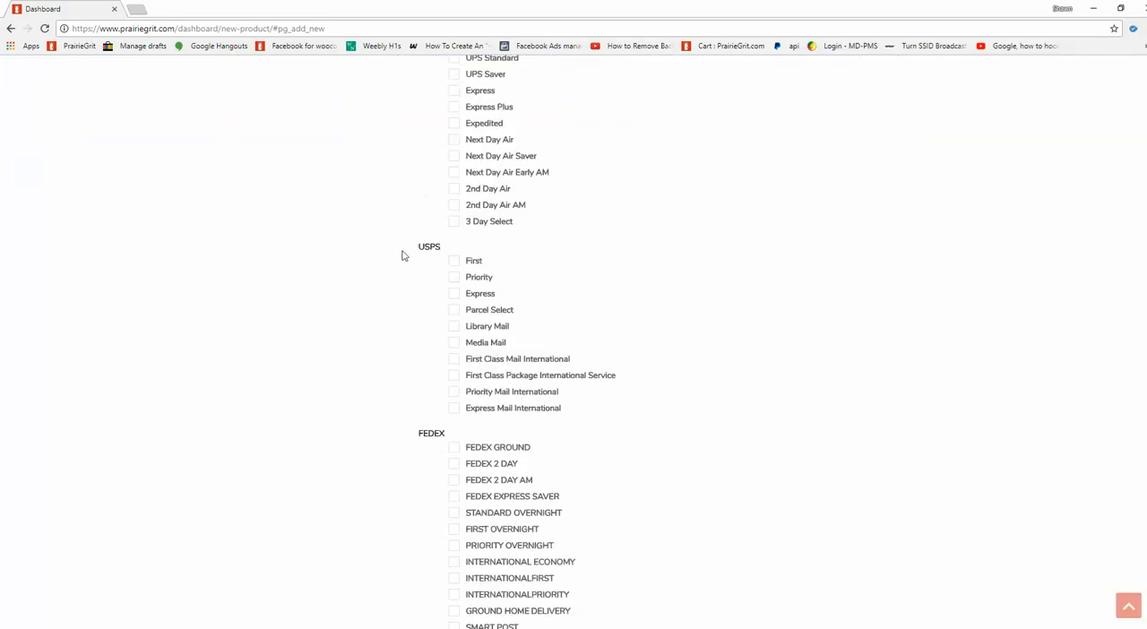
scroll(496, 373, down, 3)
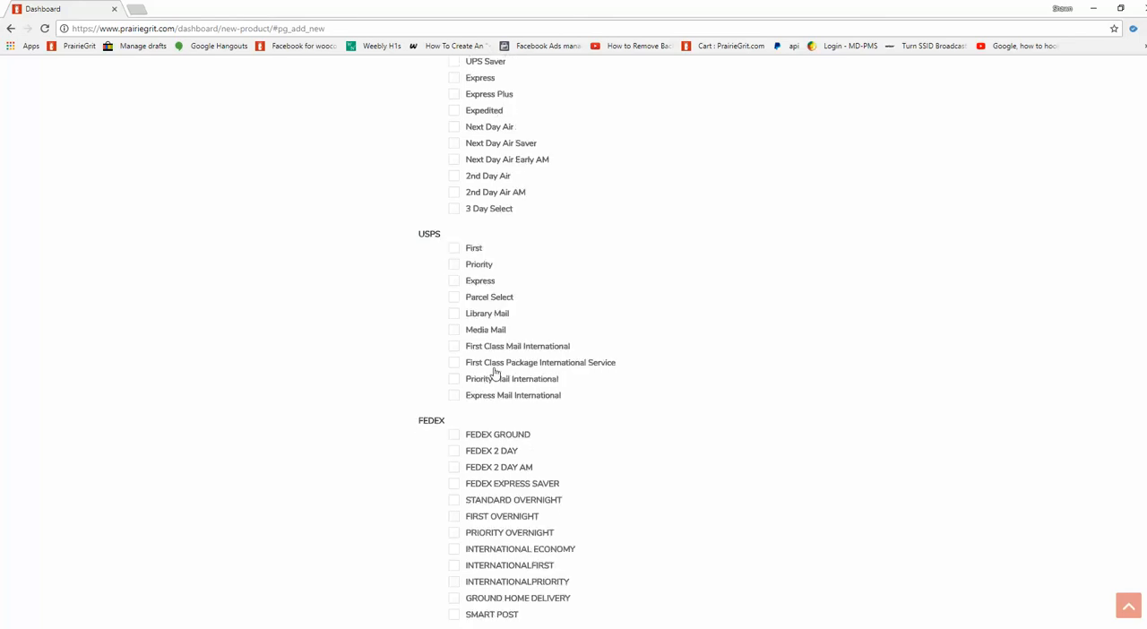
scroll(474, 289, up, 1)
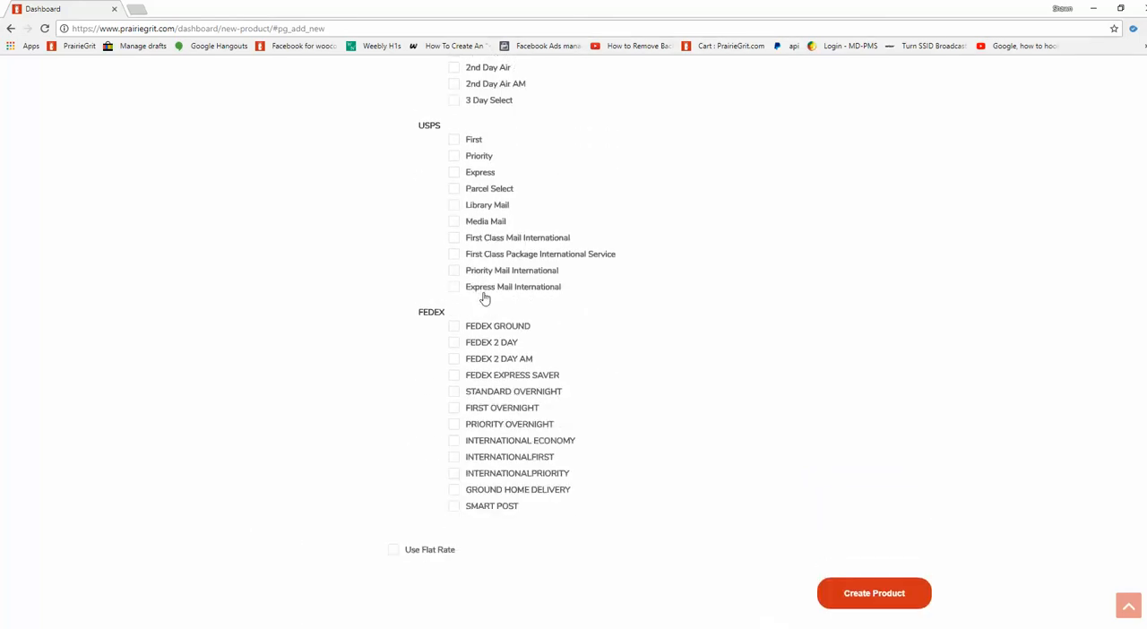
click(464, 196)
Set the managed stock quantity to 6 in the product's inventory settings and create the product.
scroll(725, 333, down, 3)
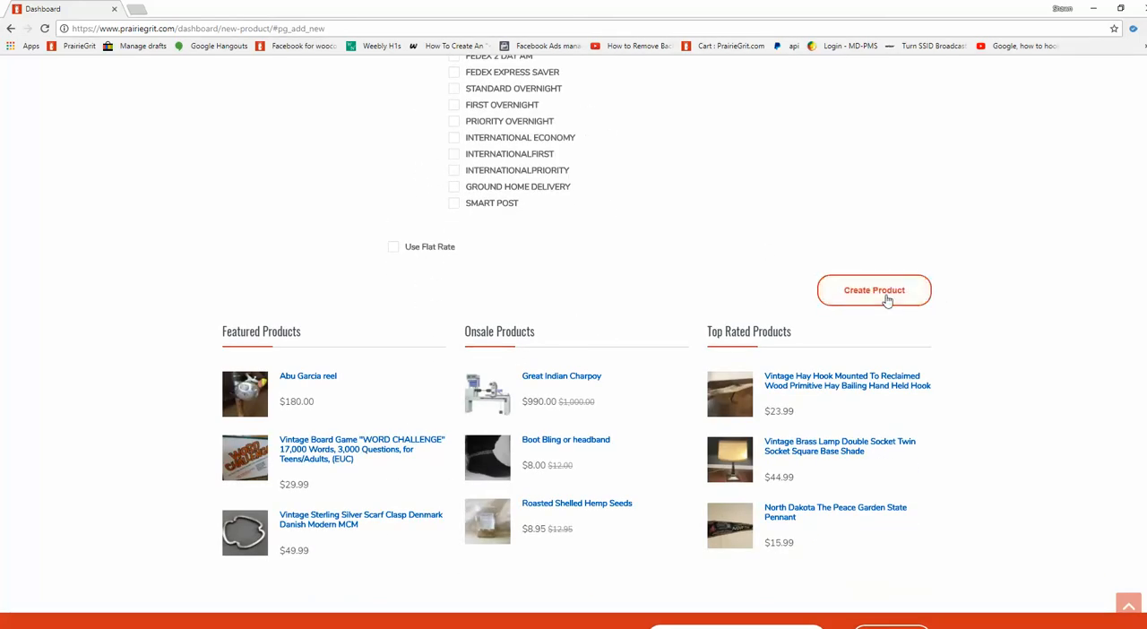
scroll(583, 290, up, 9)
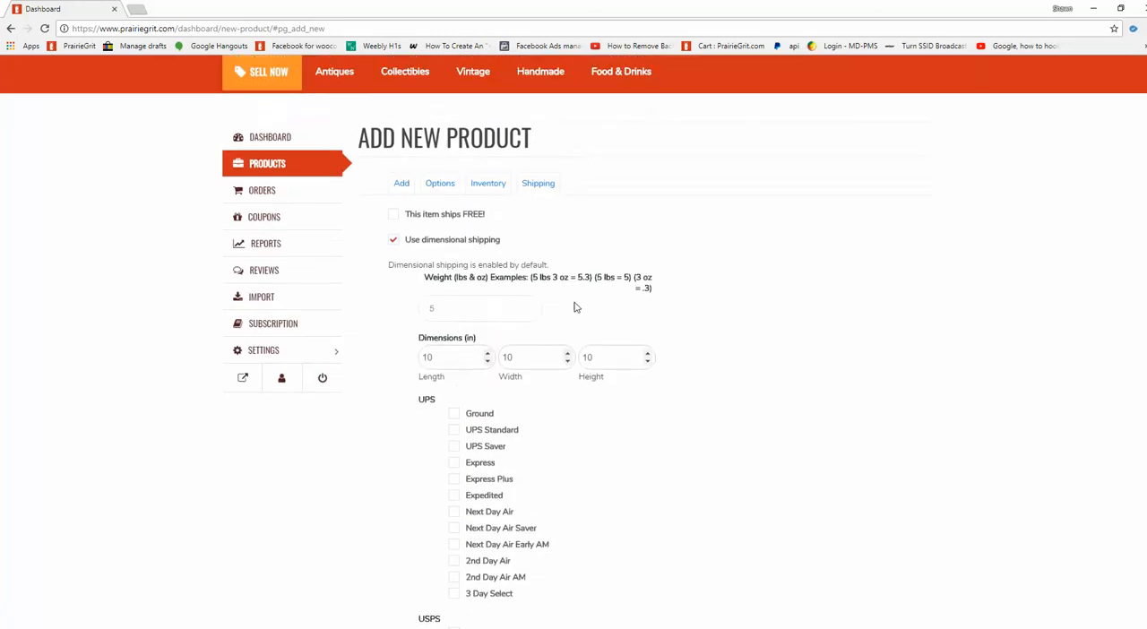
click(492, 301)
click(444, 298)
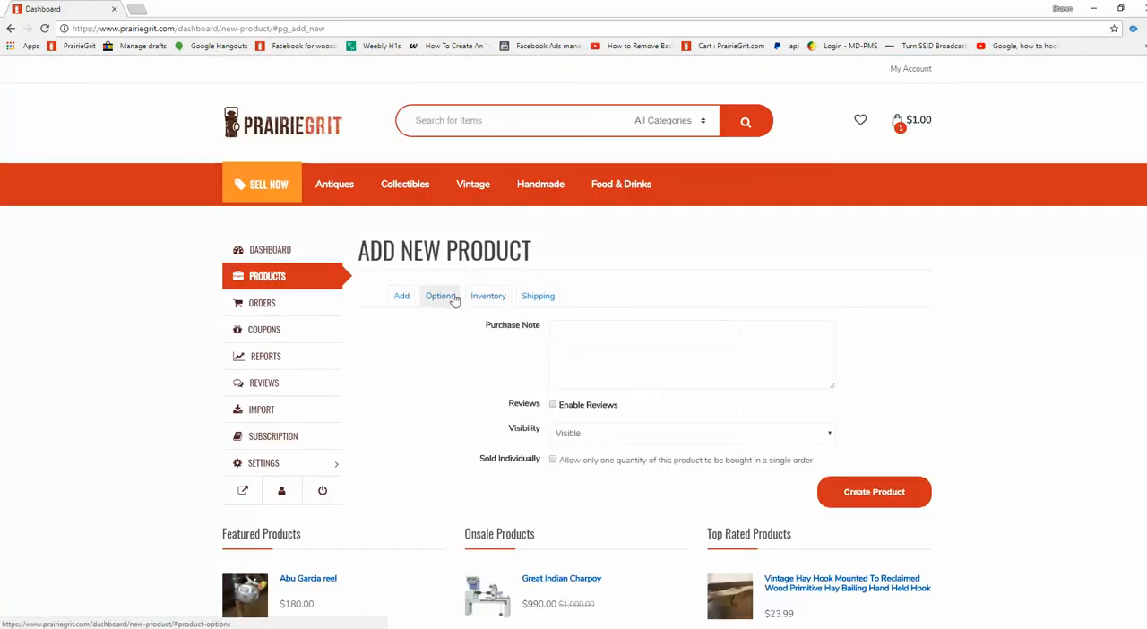
click(493, 298)
click(648, 387)
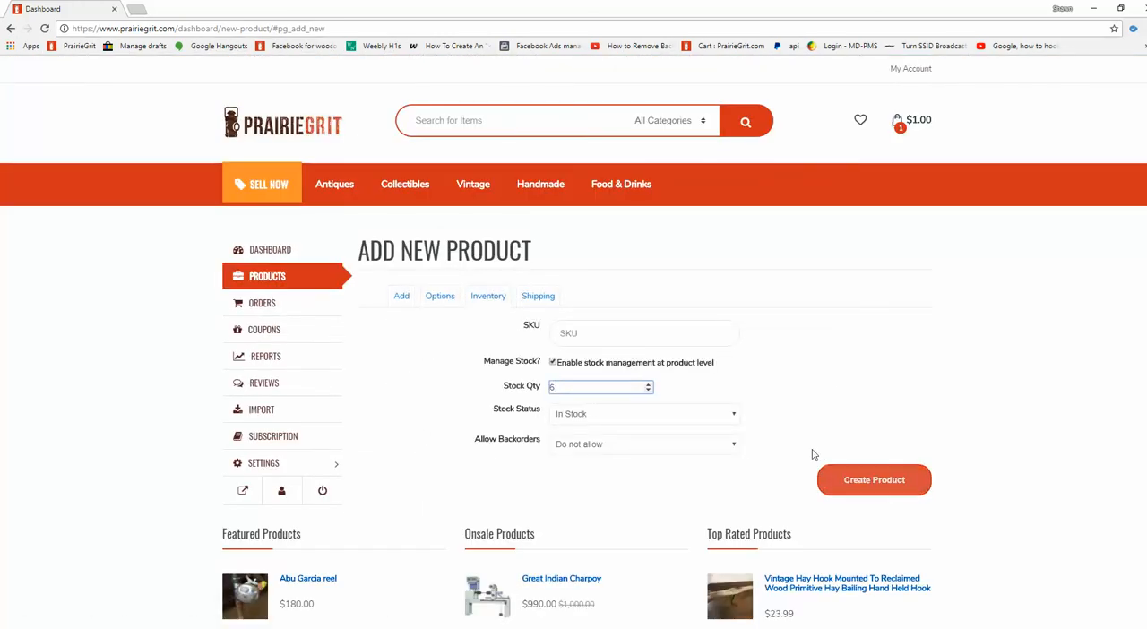
click(861, 487)
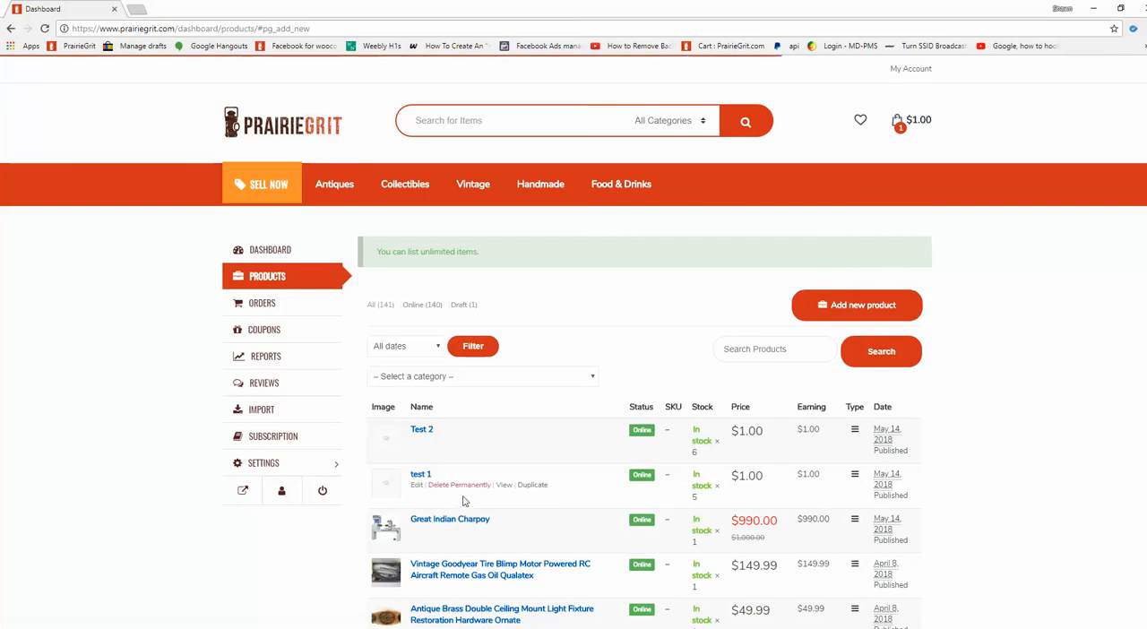
Open the Test 2 product page in a new browser tab and log out of the seller account.
right_click(515, 443)
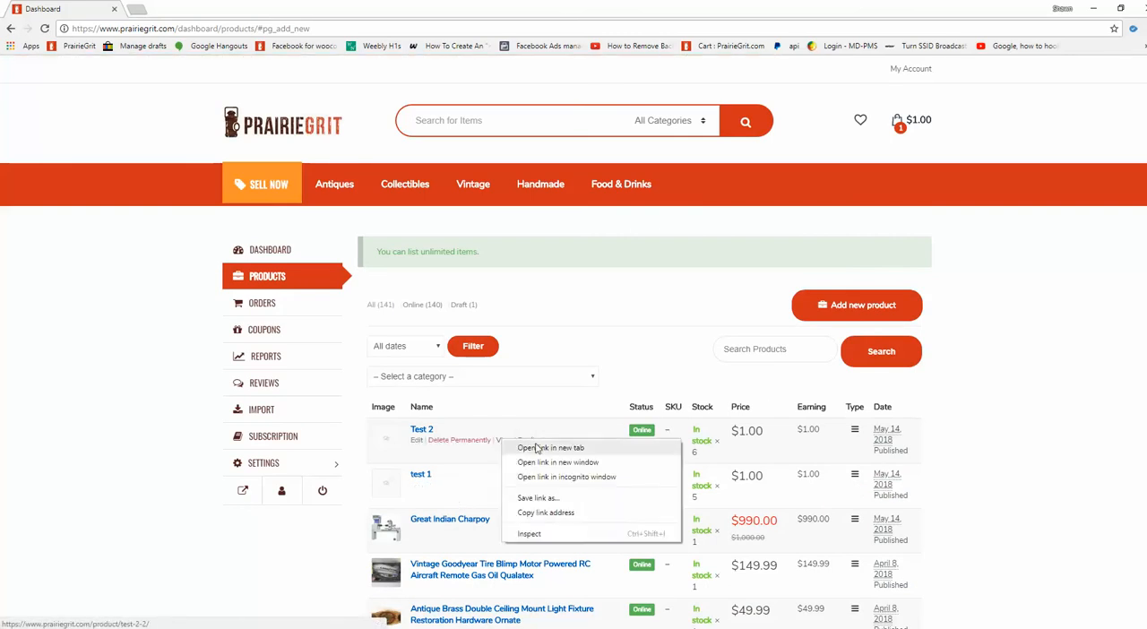
click(534, 448)
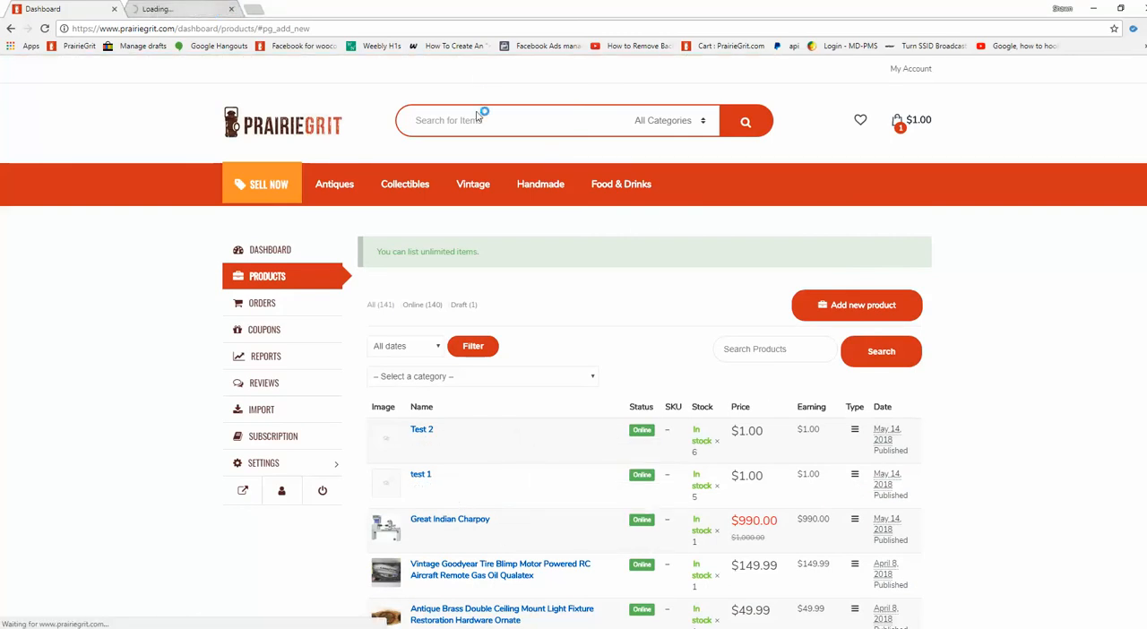
key(ctrl+Tab)
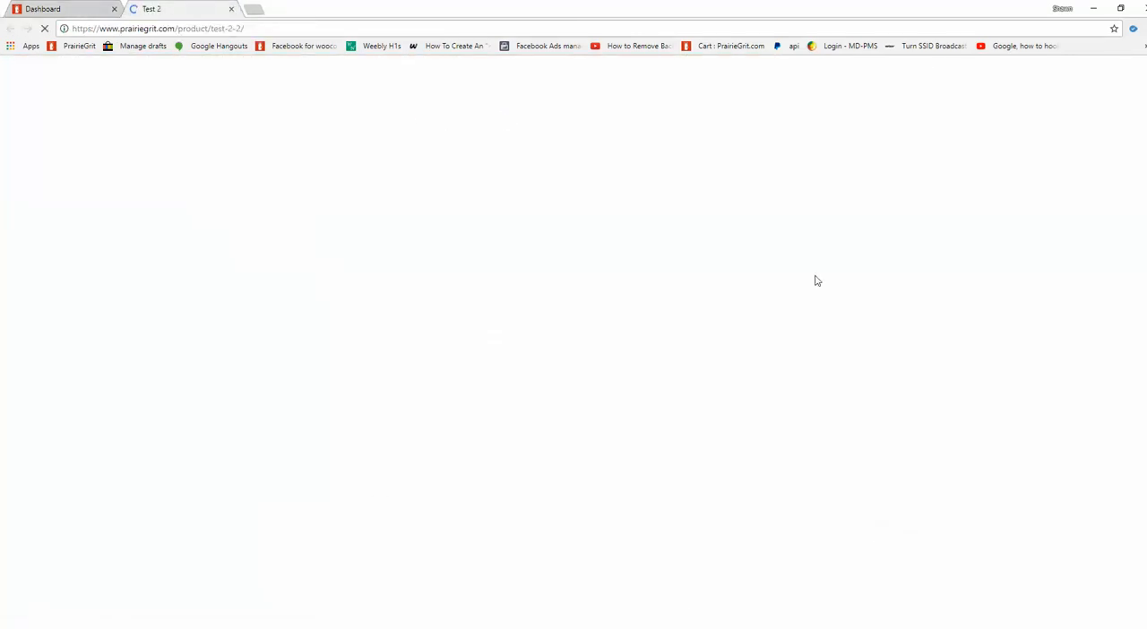
click(79, 8)
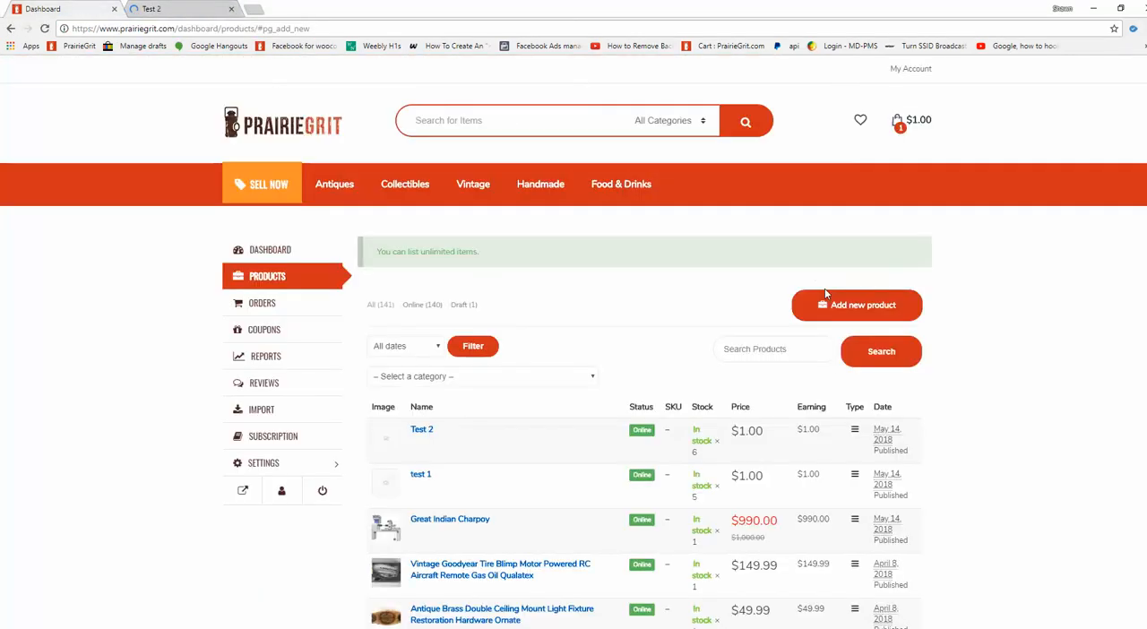
click(323, 491)
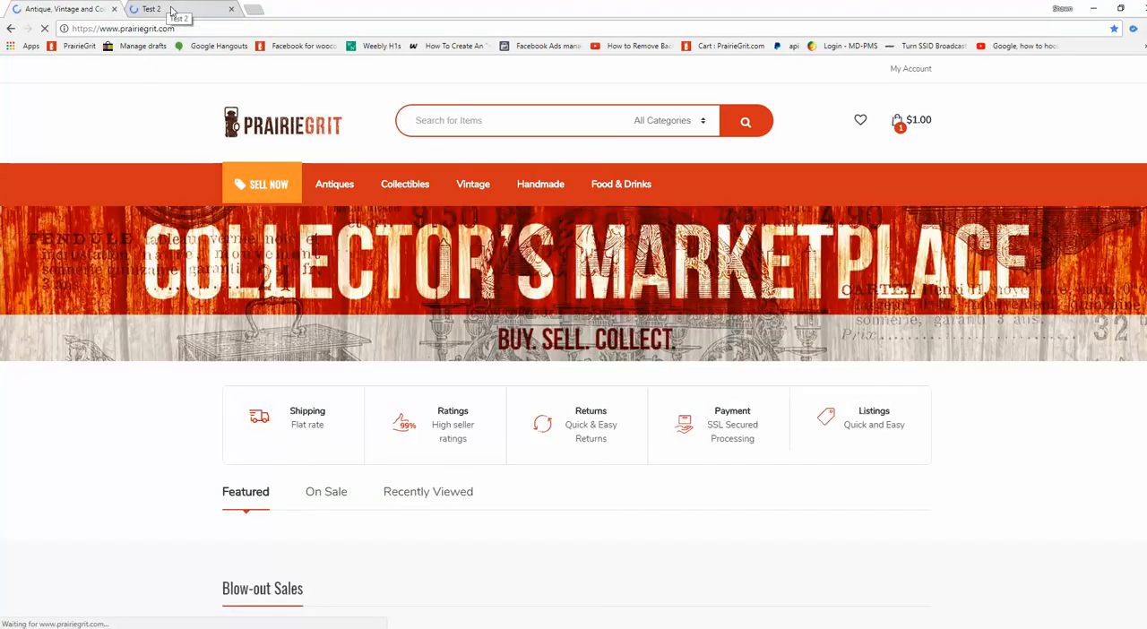
Add one Test 2 to the cart from its product page and proceed to checkout.
click(157, 9)
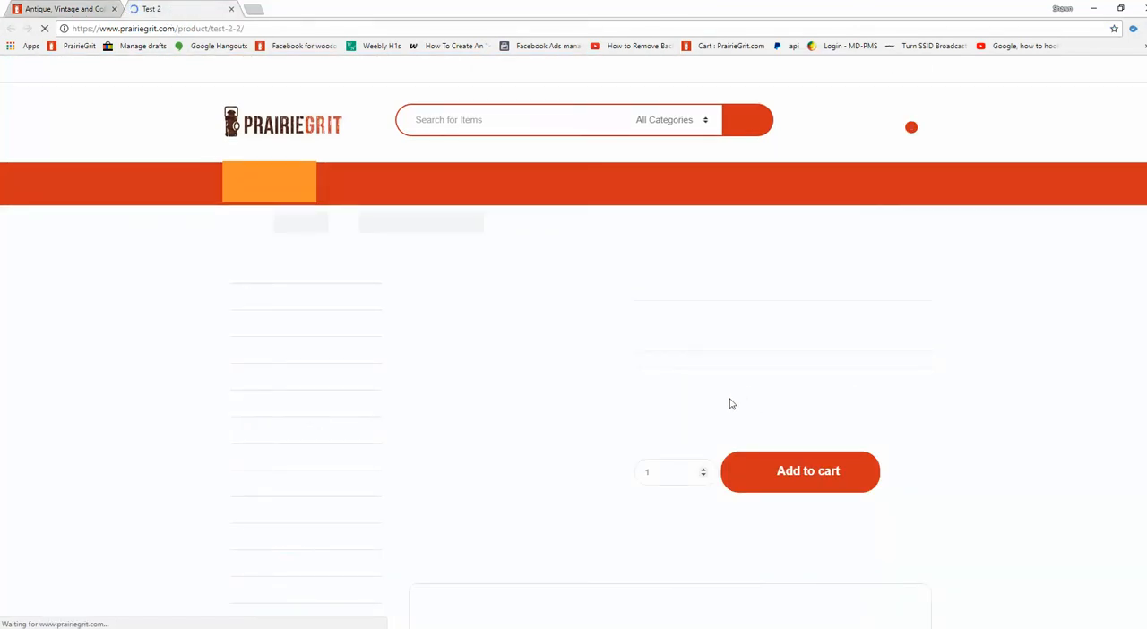
scroll(738, 387, down, 1)
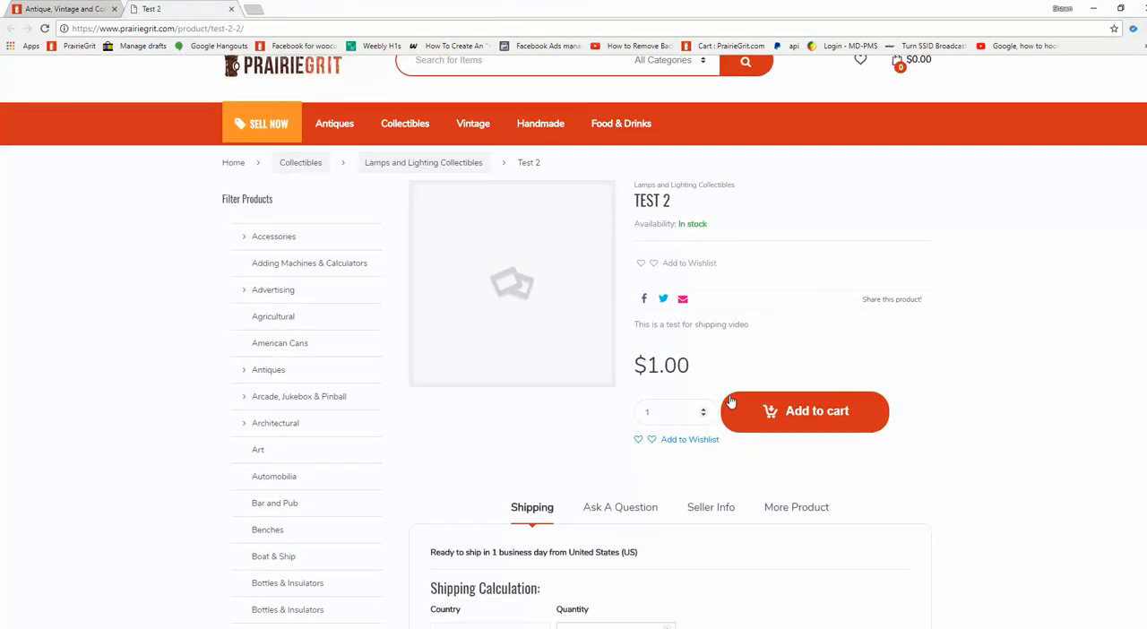
click(809, 411)
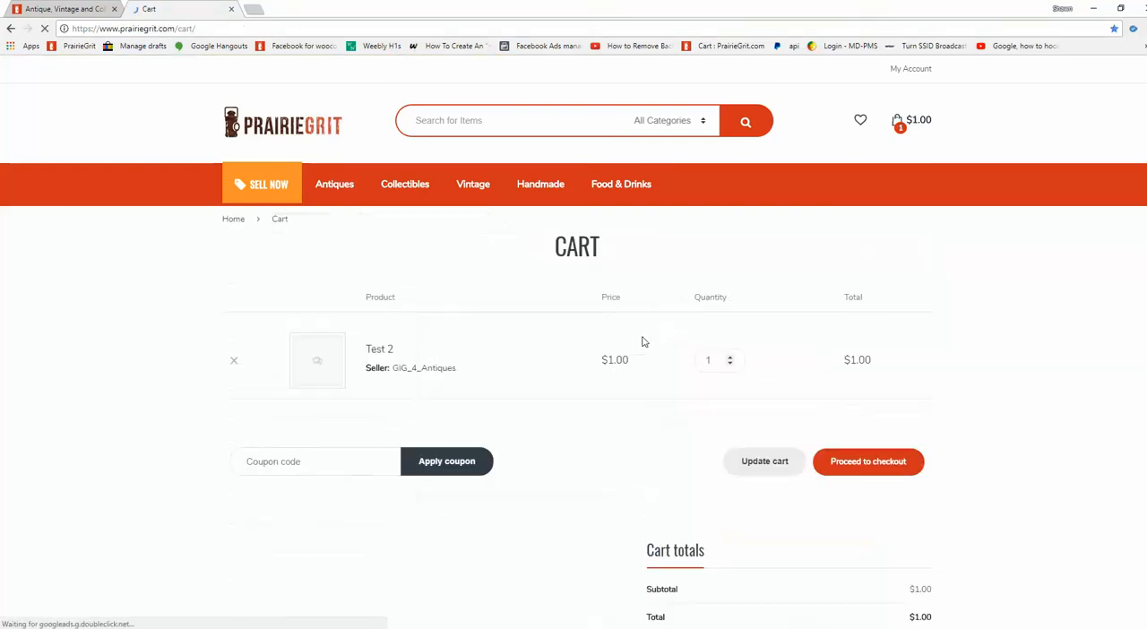
click(851, 463)
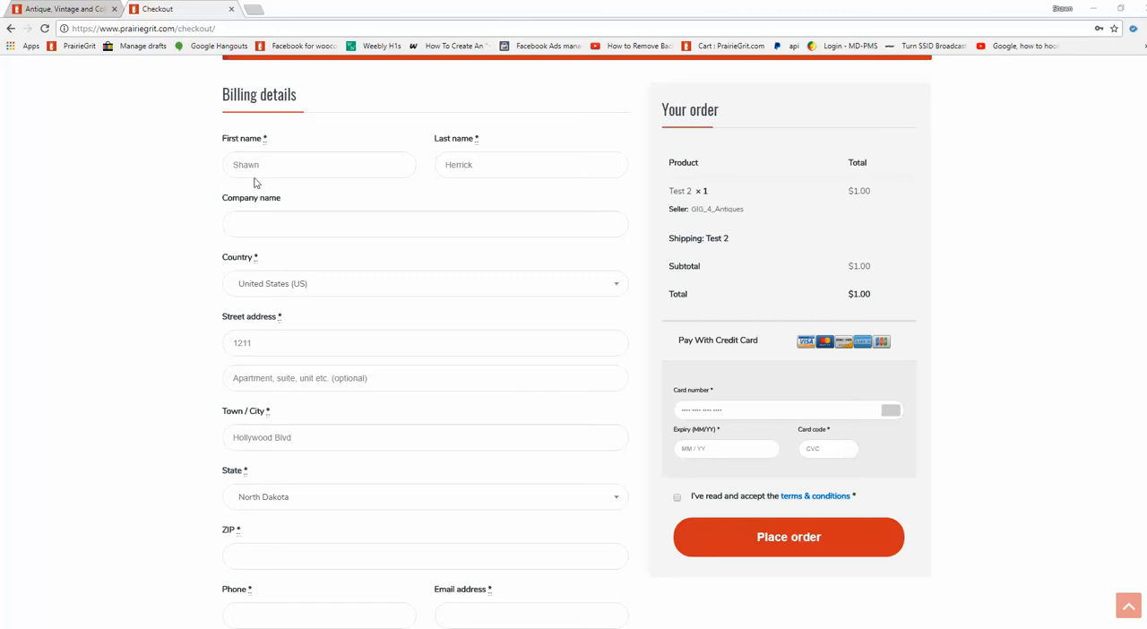
Fill in the billing ZIP code, phone number and email address, and leave the company name empty.
scroll(266, 375, down, 1)
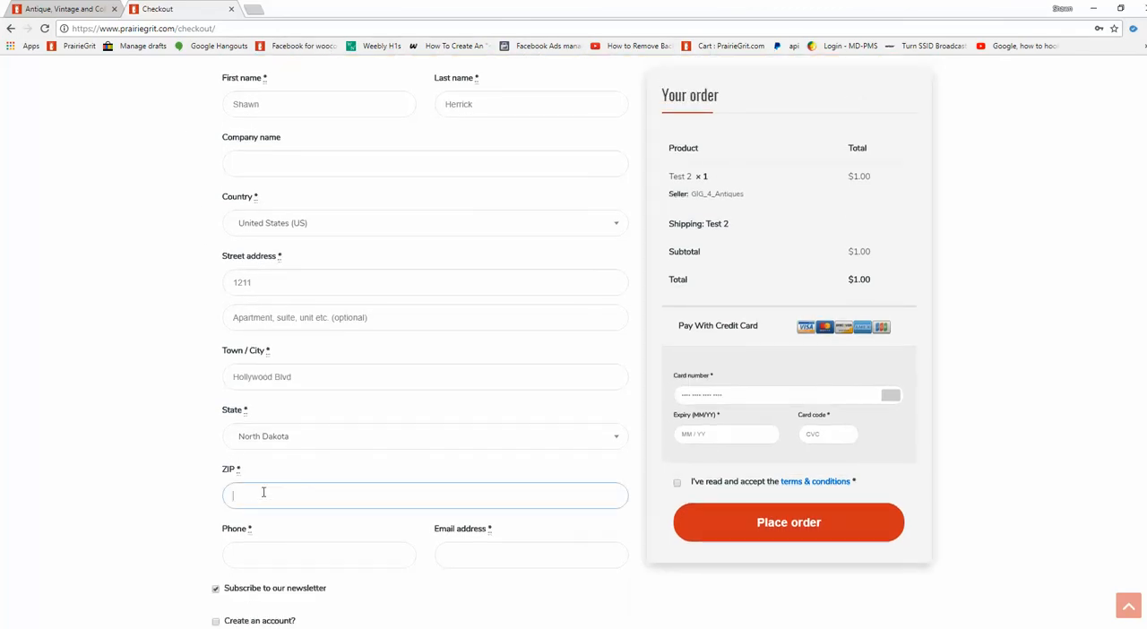
text(58601)
click(281, 553)
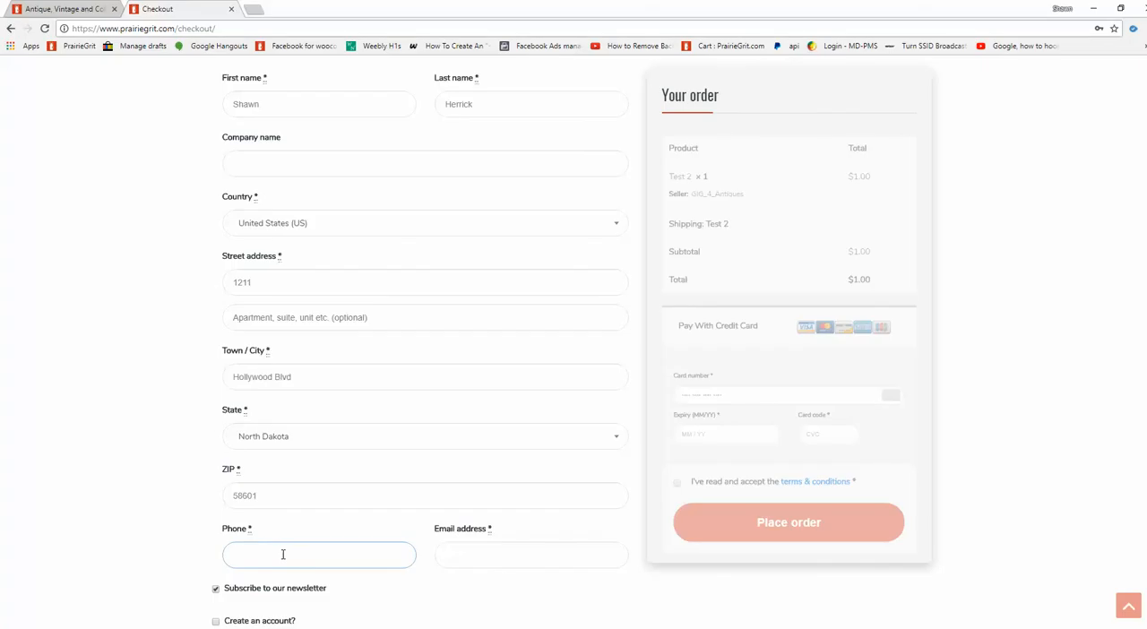
click(269, 574)
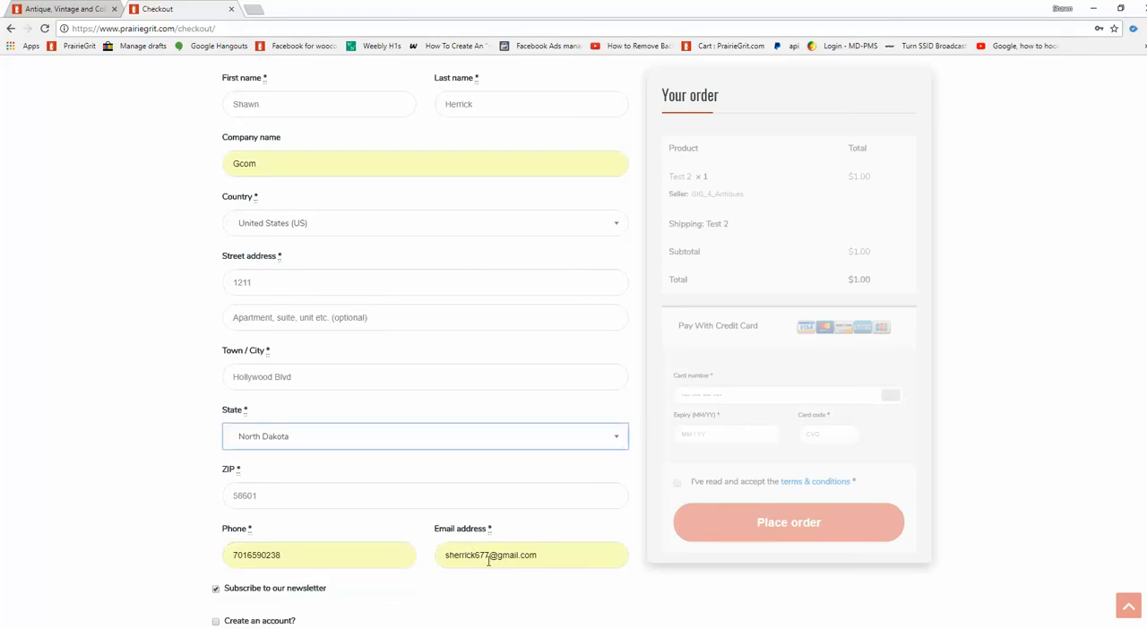
click(239, 166)
key(ctrl+a)
key(BackSpace)
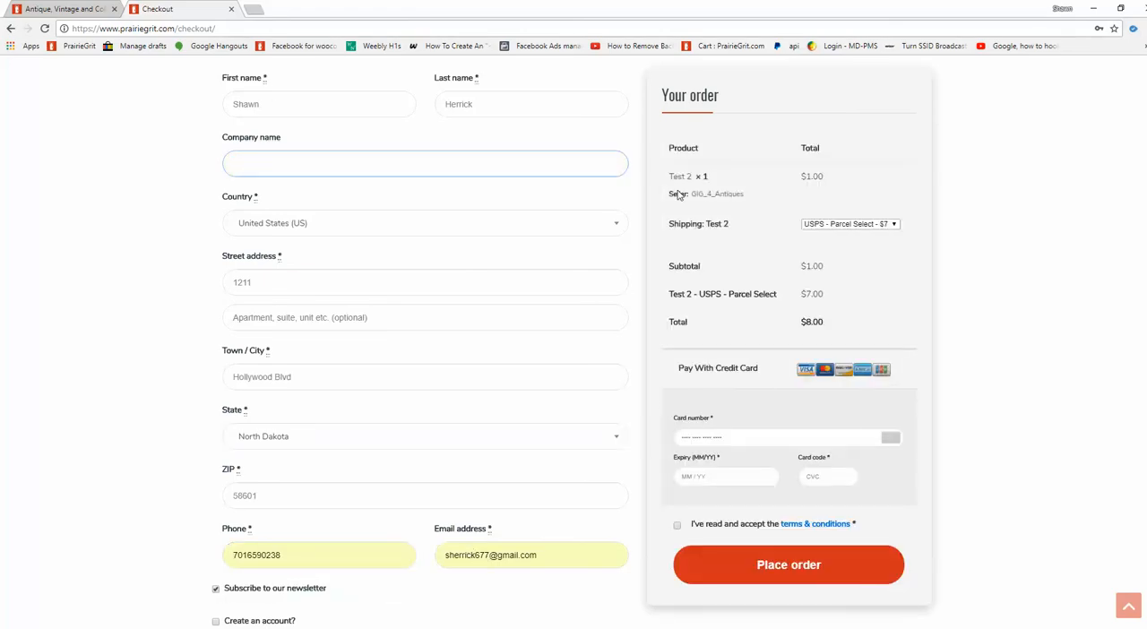
Check which shipping methods are offered for Test 2 in the order summary.
scroll(802, 301, down, 1)
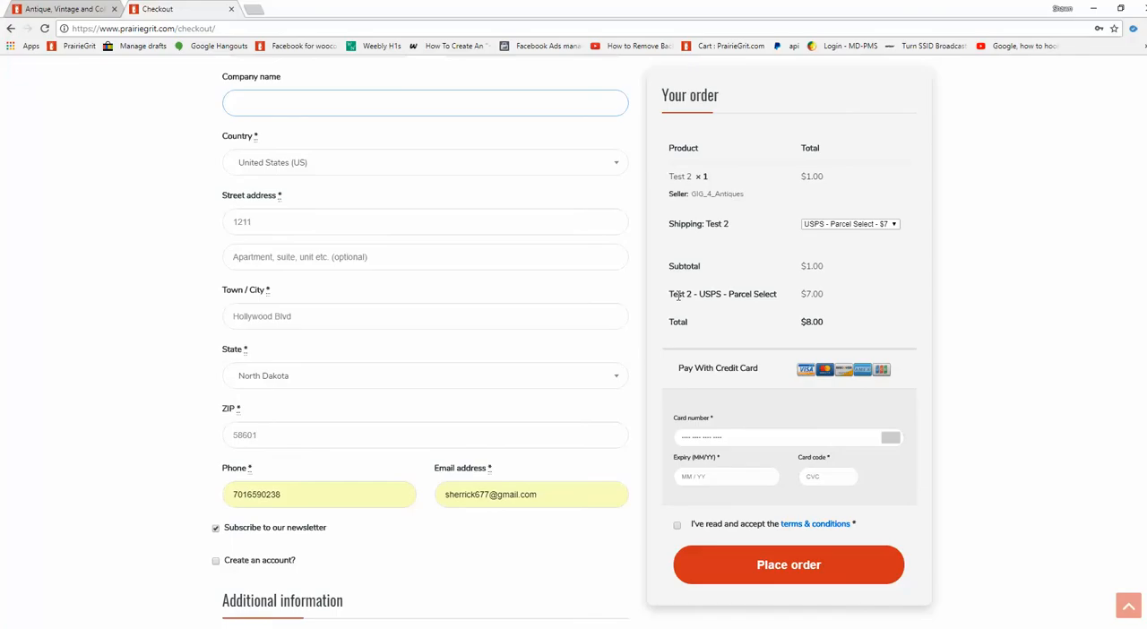
click(860, 224)
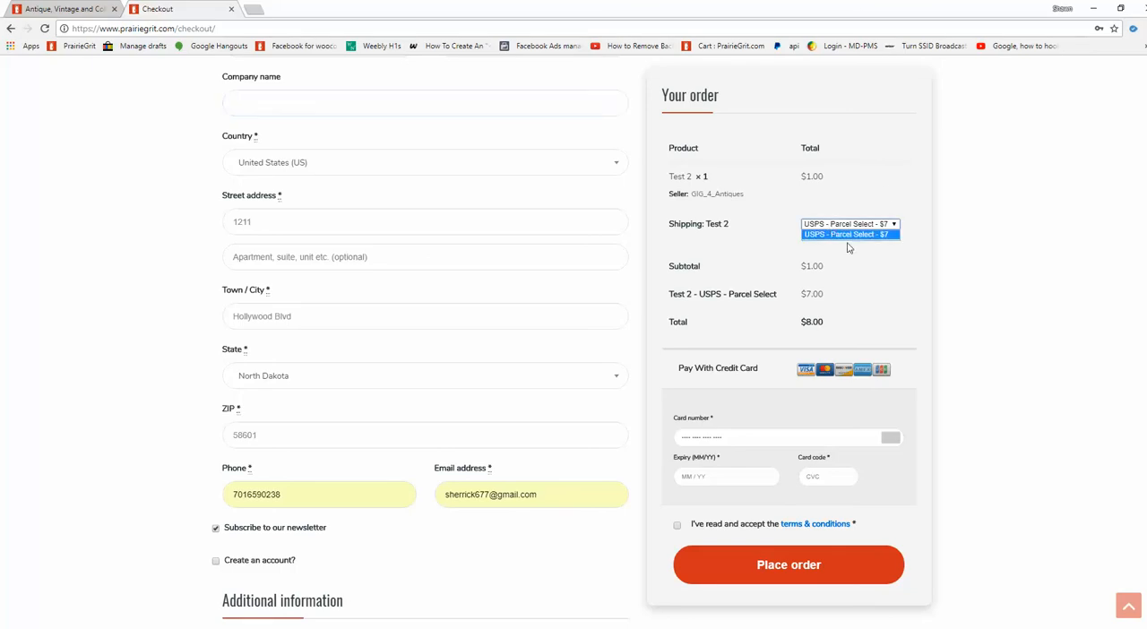
click(899, 260)
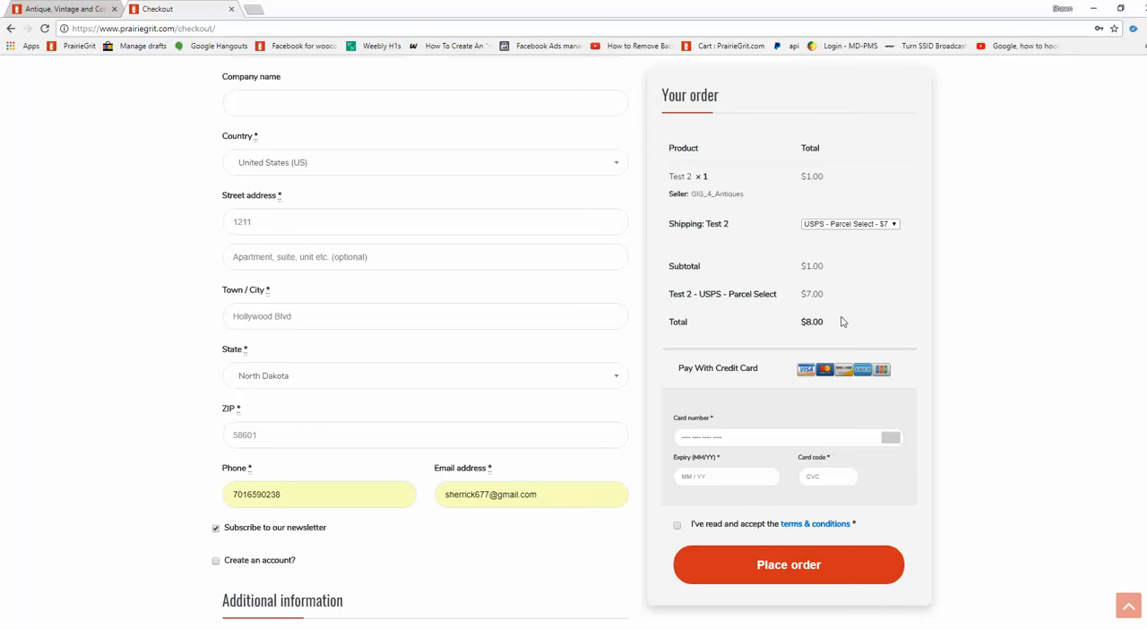
scroll(794, 502, down, 1)
scroll(794, 503, down, 1)
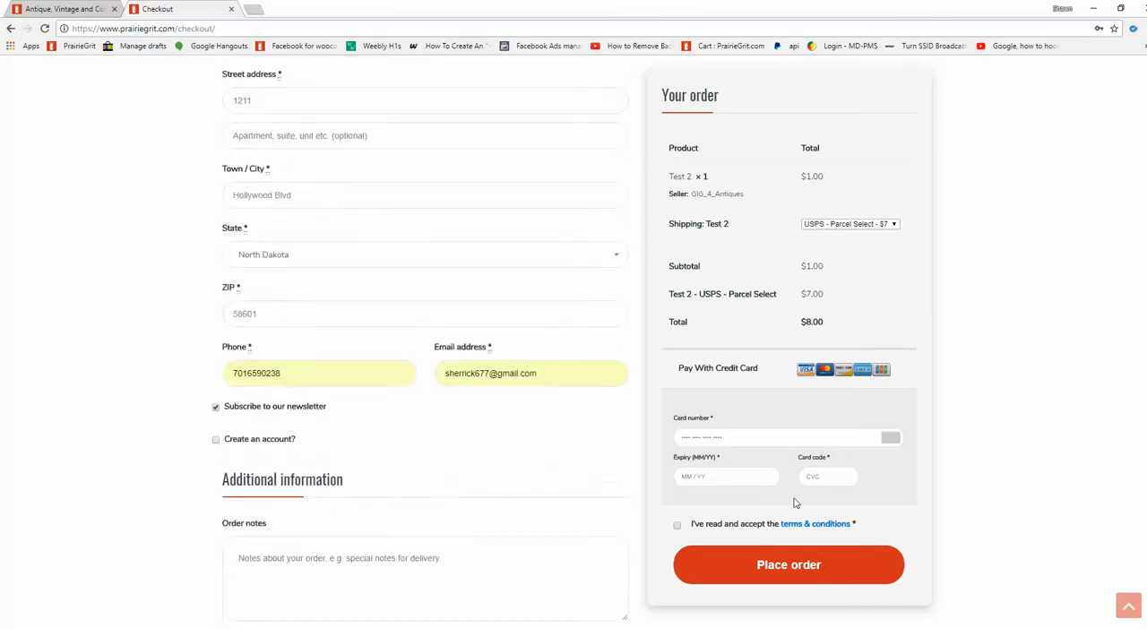
scroll(794, 503, up, 1)
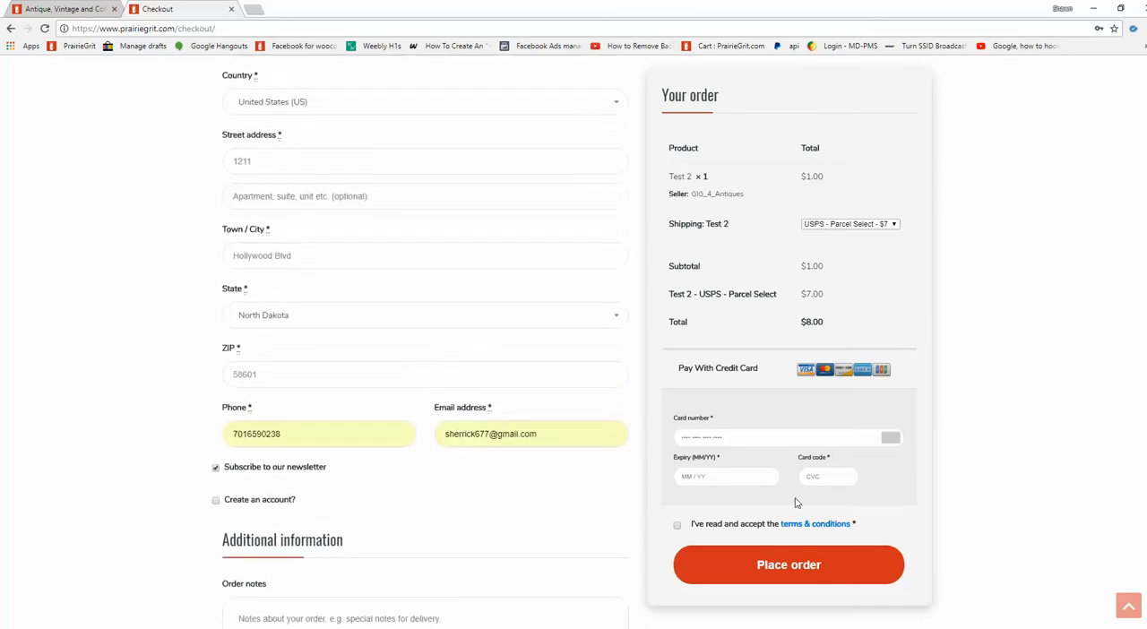
scroll(794, 503, up, 1)
click(90, 8)
click(188, 6)
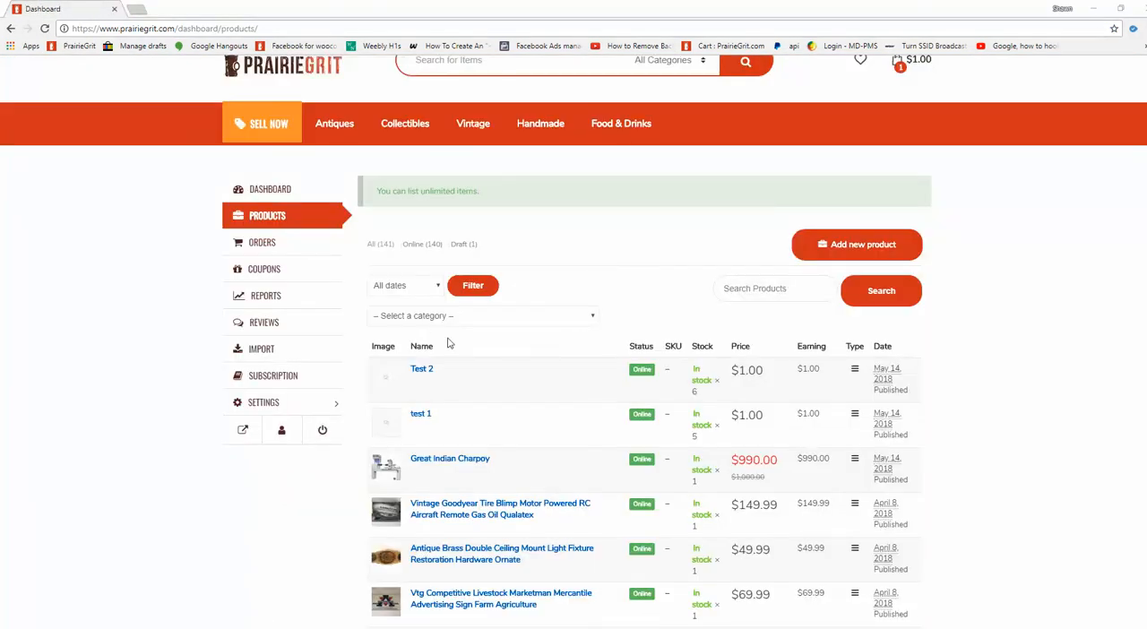
Open Test 2 for editing from the seller's product list and switch its shipping from dimensional to flat rate.
mouse_move(387, 396)
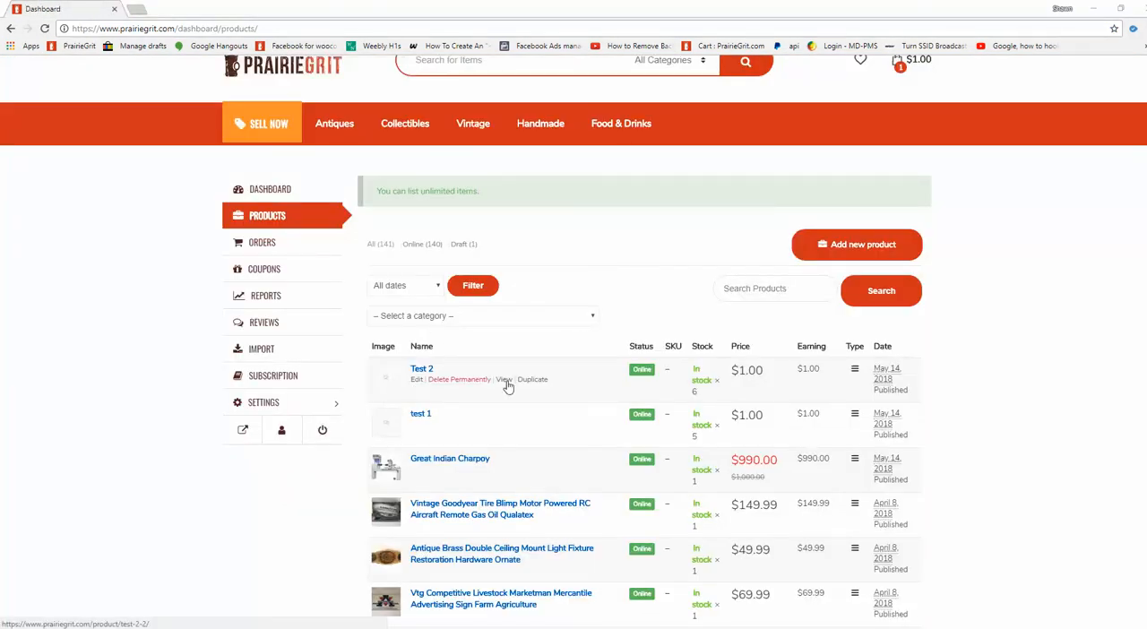
click(419, 380)
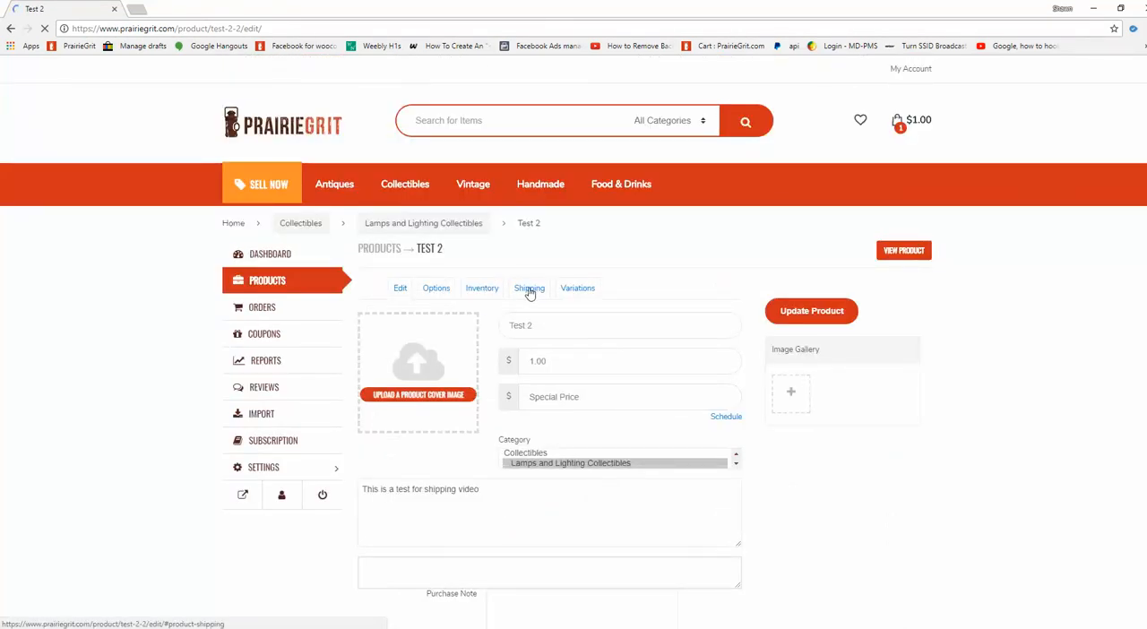
click(530, 292)
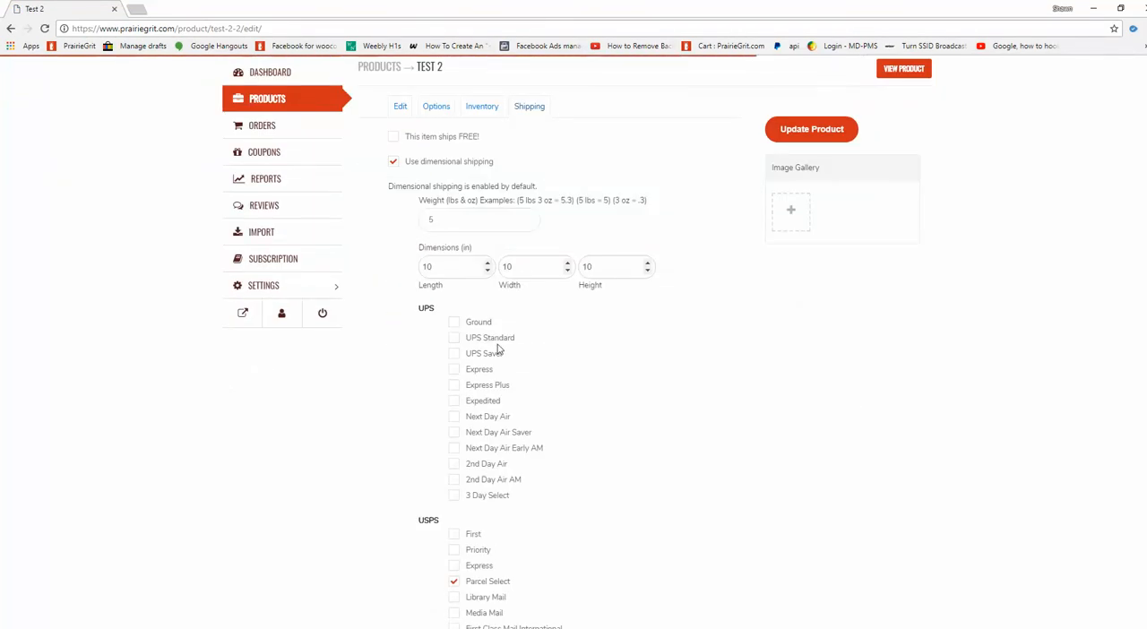
scroll(453, 443, down, 7)
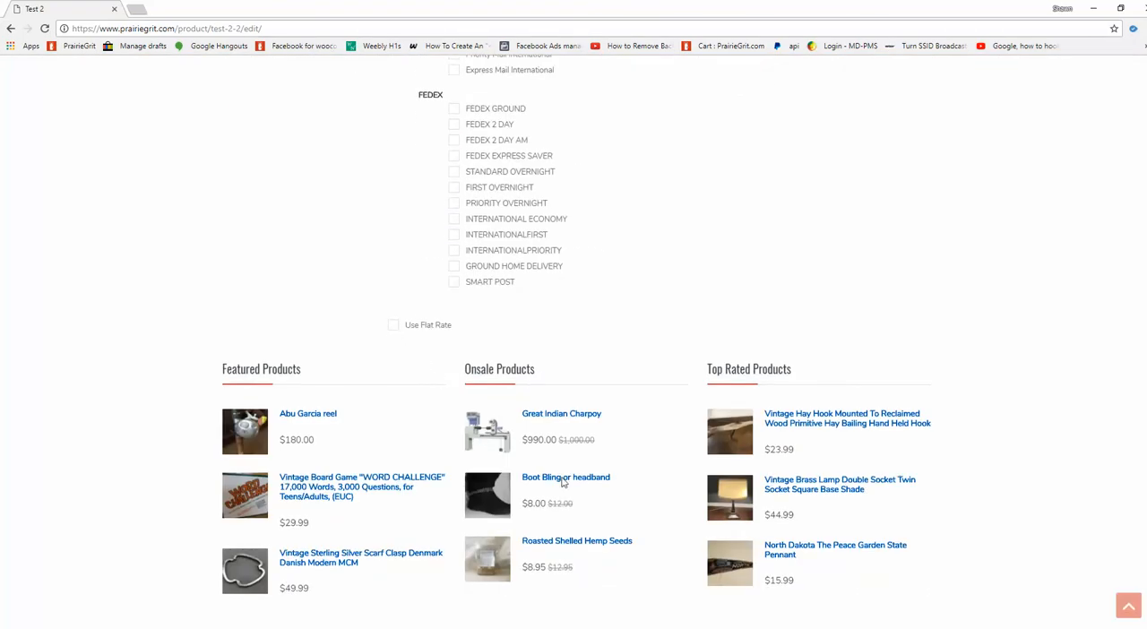
scroll(562, 480, down, 5)
scroll(564, 482, up, 7)
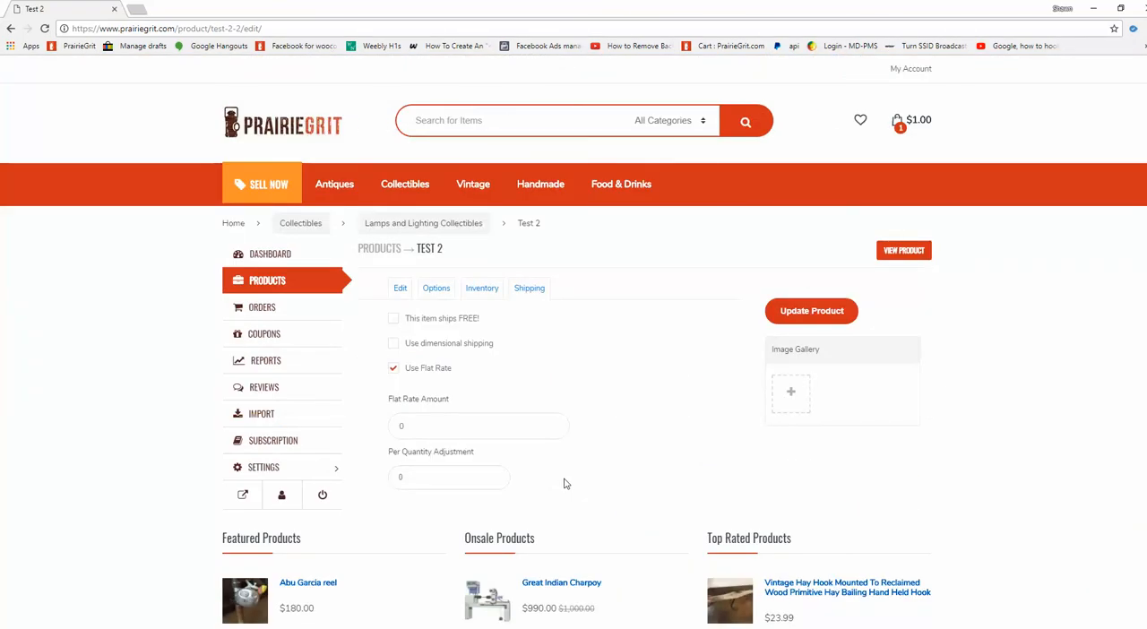
Fill in the flat rate amount and the per-quantity adjustment for Test 2 and update the product.
drag(420, 422, 391, 455)
double_click(421, 479)
drag(437, 471, 363, 477)
double_click(414, 430)
double_click(419, 478)
click(410, 423)
click(823, 320)
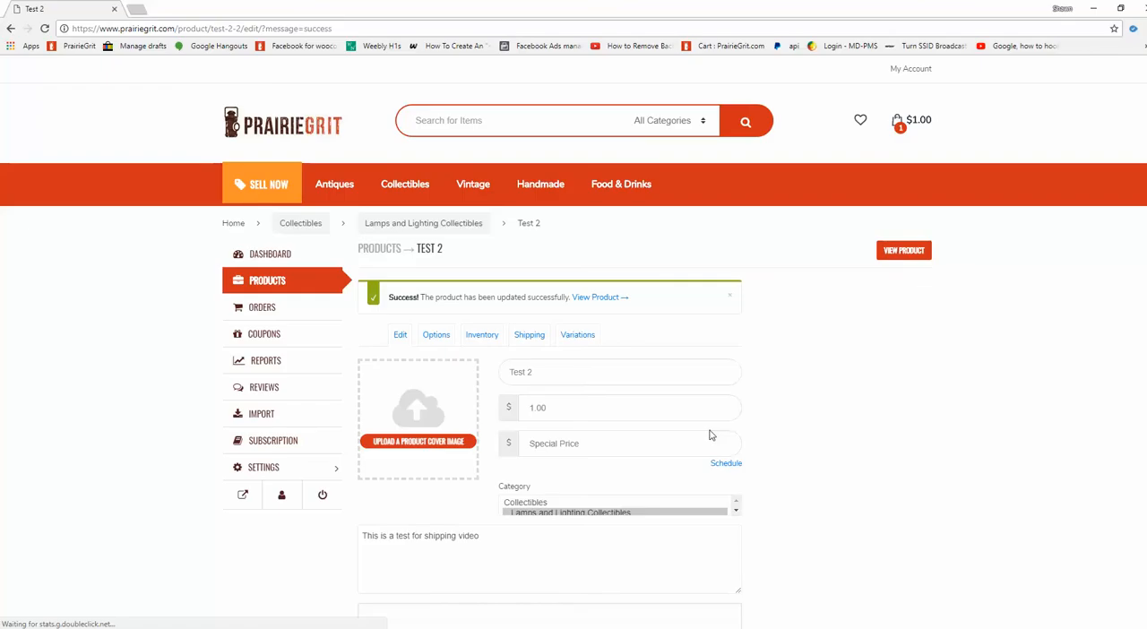
Reopen Test 2's shipping settings and mark the item as shipping free.
click(529, 335)
click(394, 366)
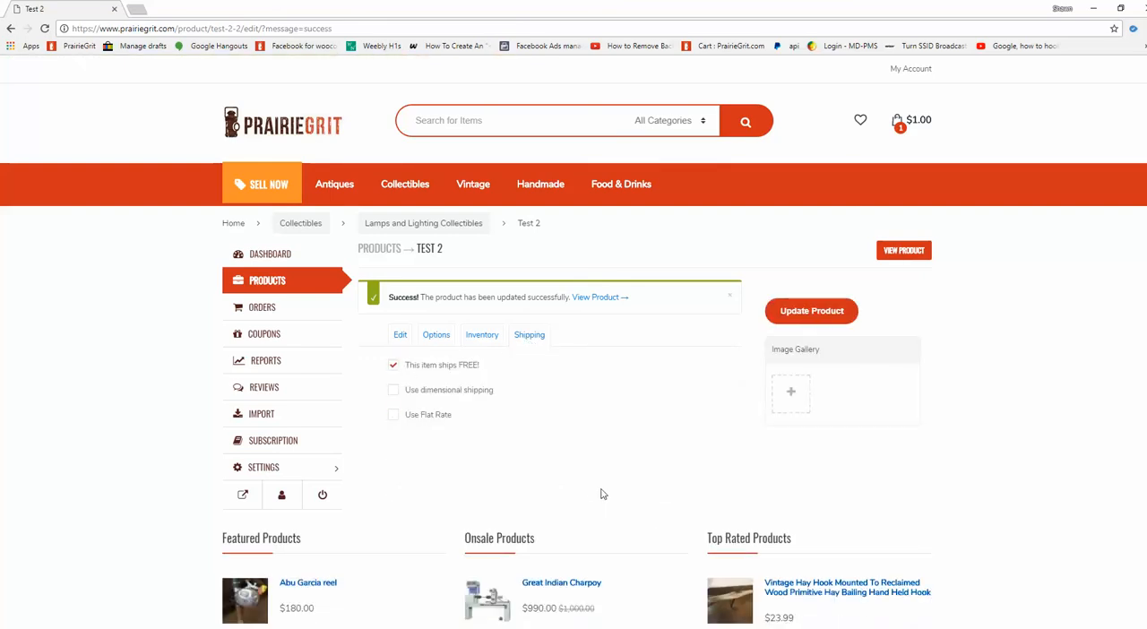